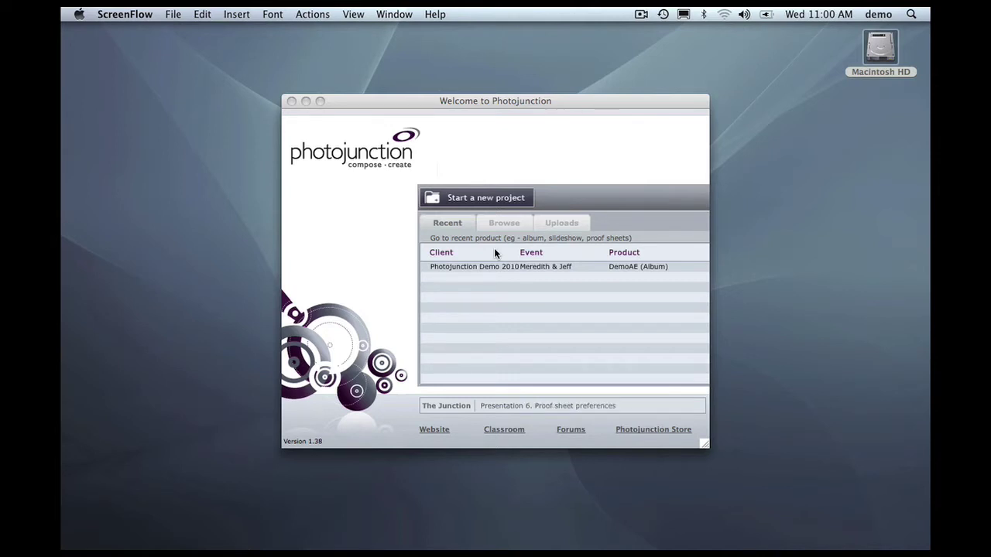
Bring the Photojunction Welcome window to the front and show the Photojunction menu
click(347, 245)
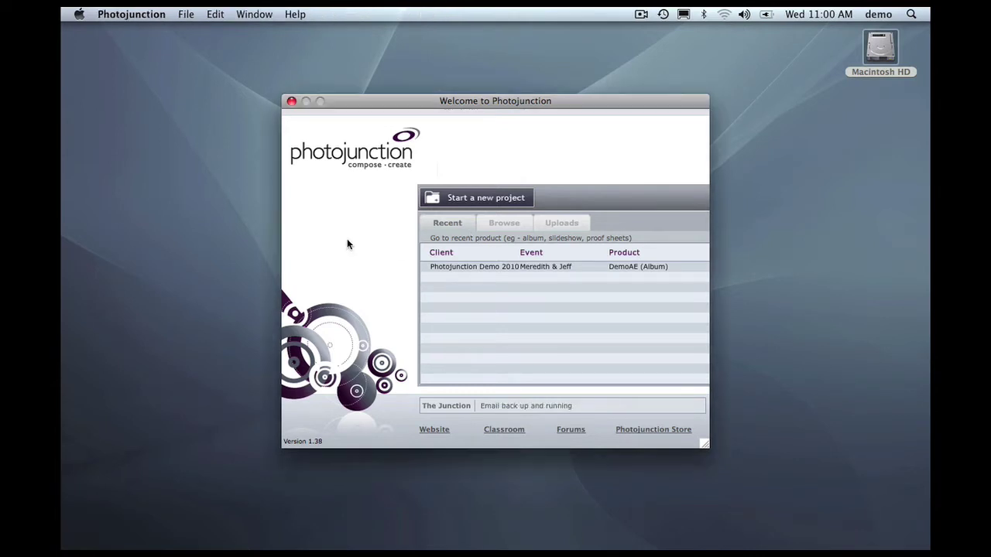
click(132, 15)
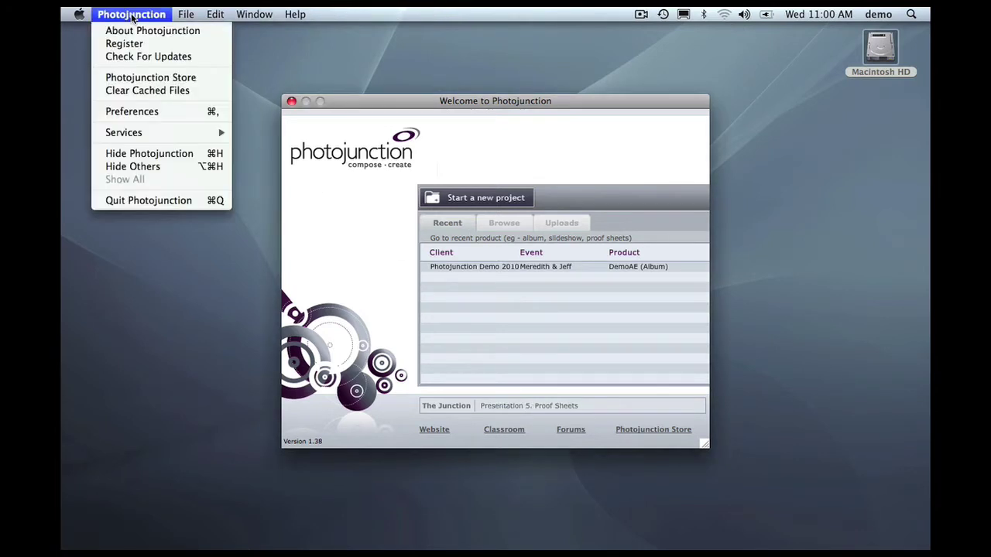
Log in to albumexposure in Preferences with the account username and password, then save and confirm
click(146, 111)
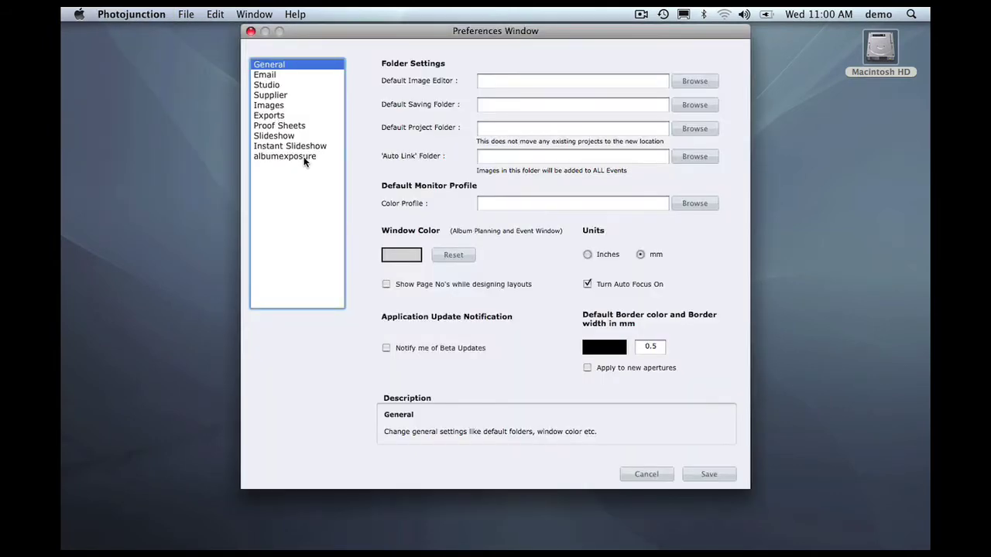
click(287, 157)
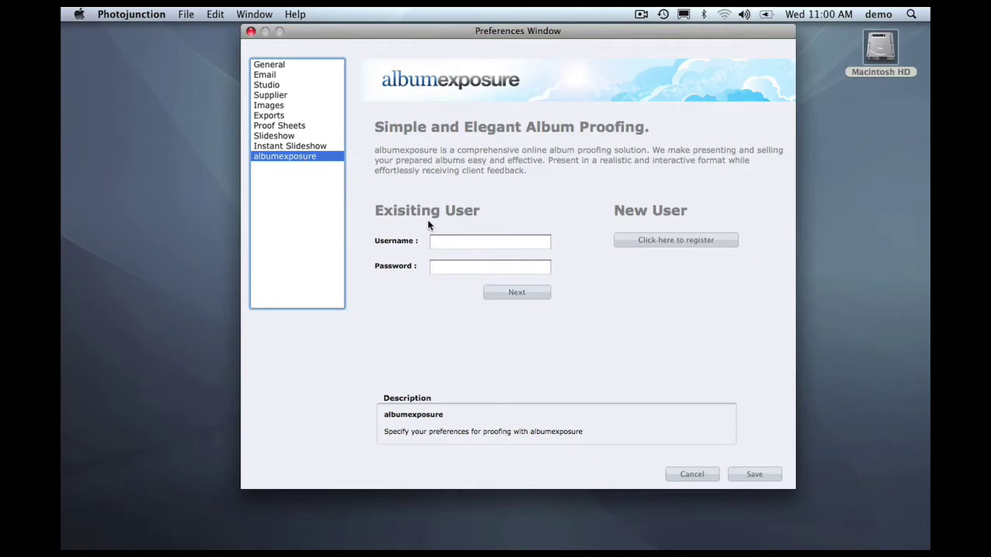
click(667, 238)
click(481, 241)
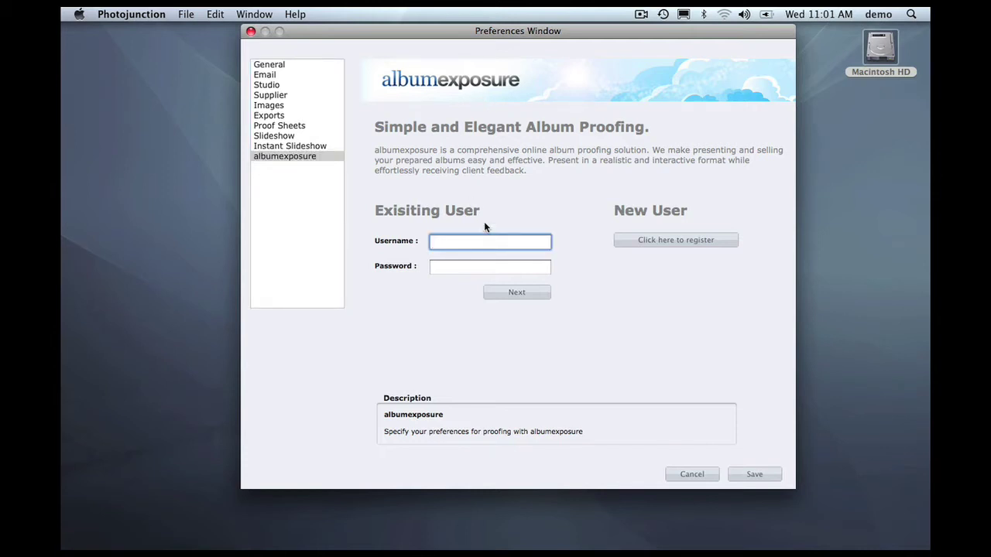
text(Photojunction)
key(Tab)
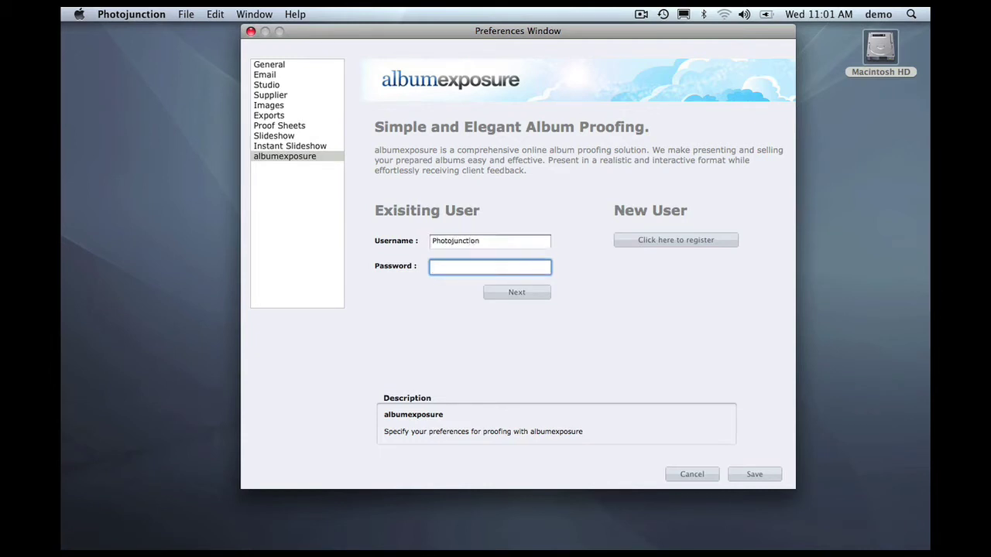
text(•••••••)
click(539, 292)
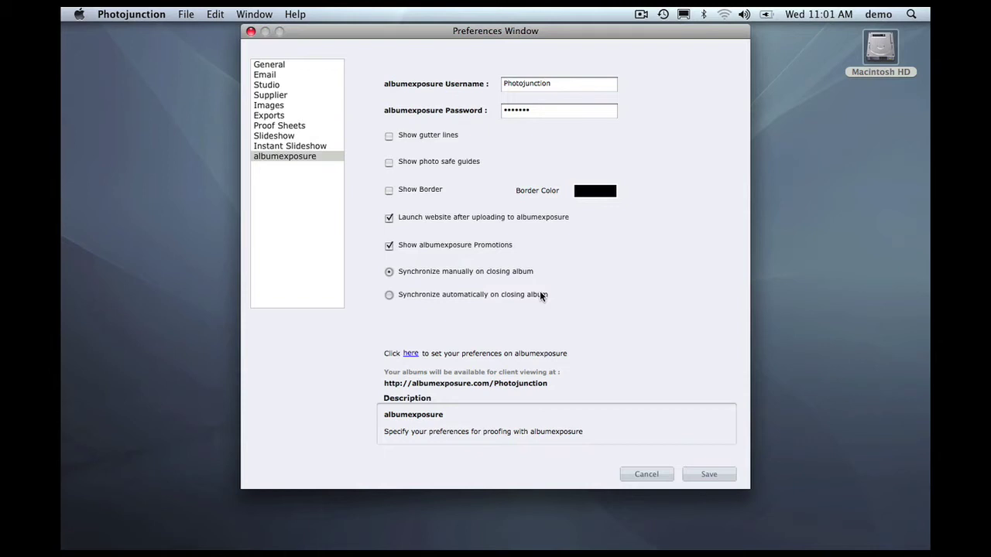
click(719, 476)
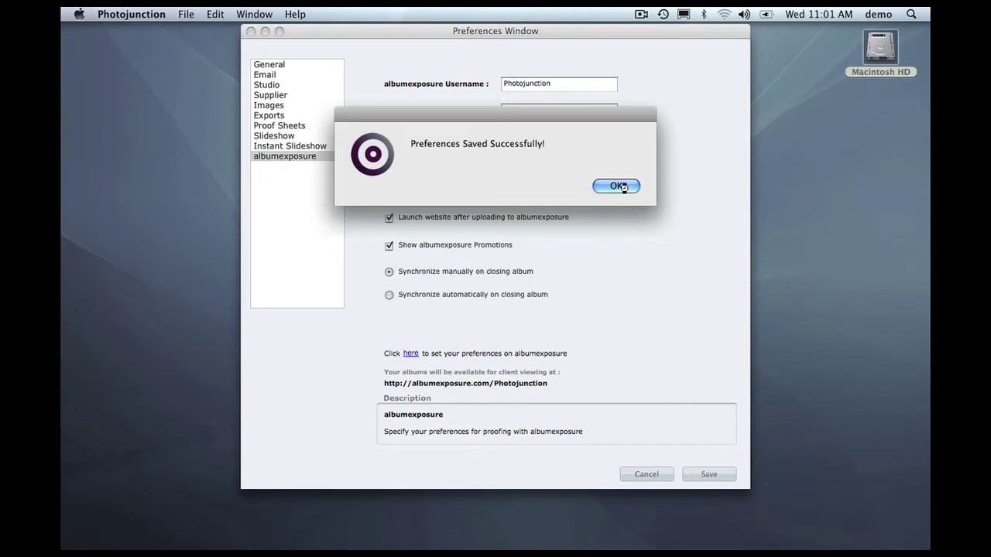
click(627, 186)
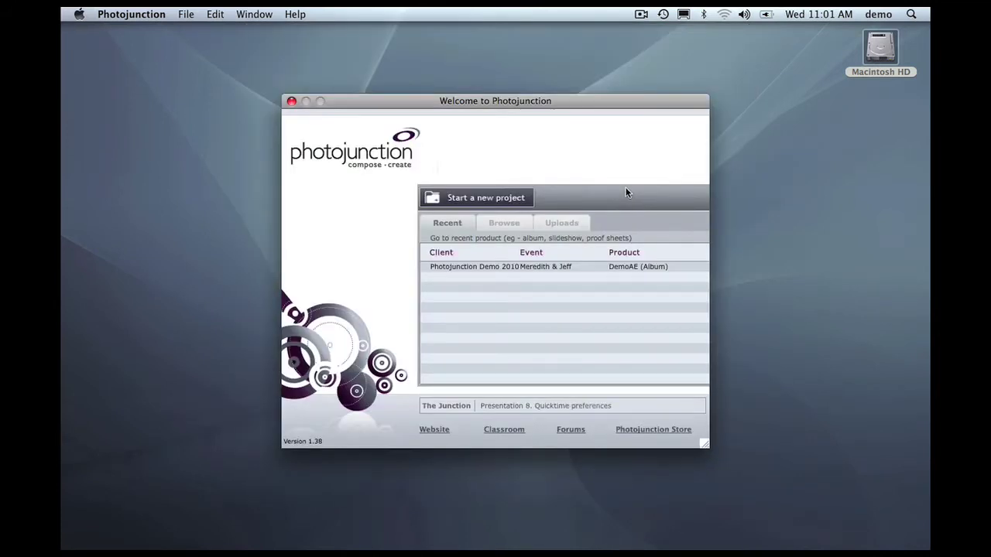
Open the DemoAE album from Recent projects and choose Album > Proof with albumexposure
click(615, 268)
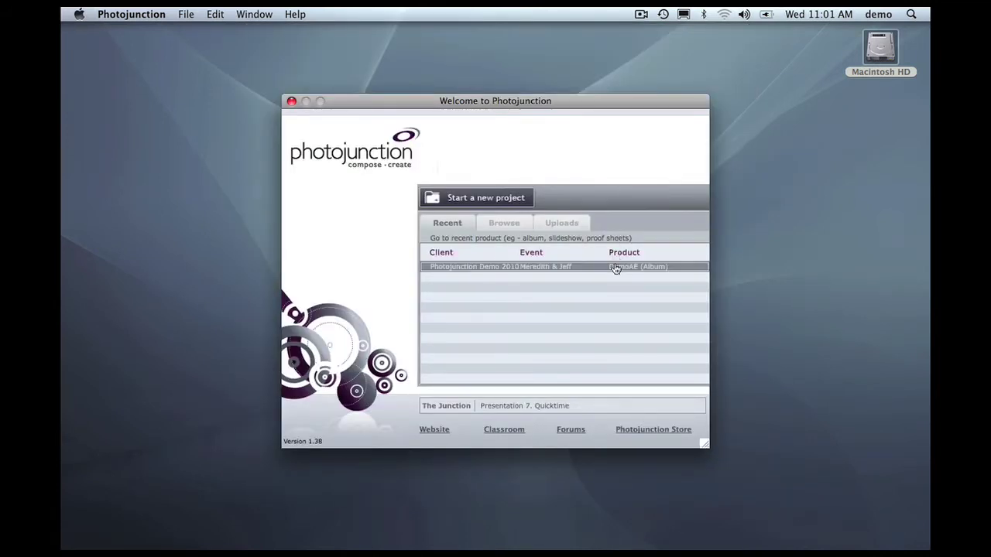
double_click(615, 268)
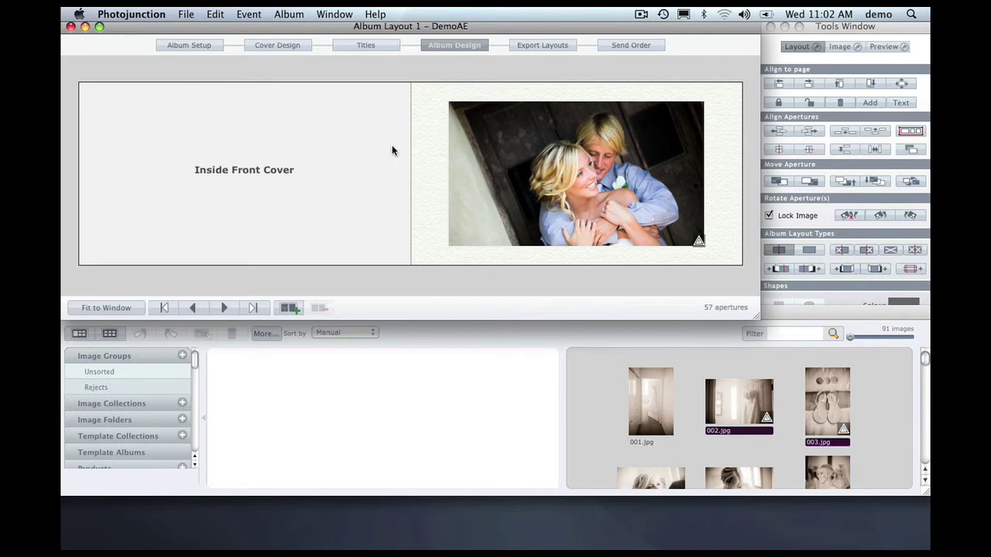
click(279, 16)
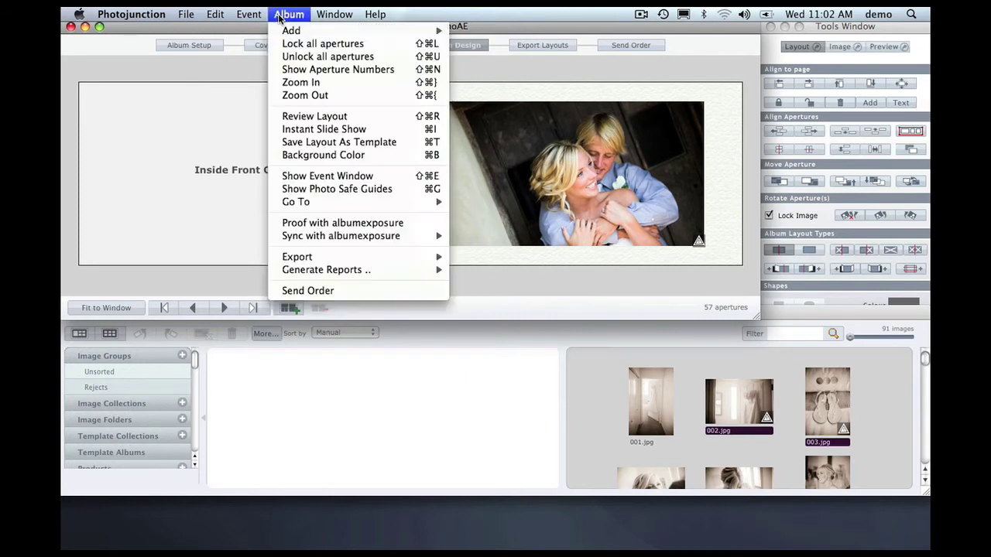
click(346, 224)
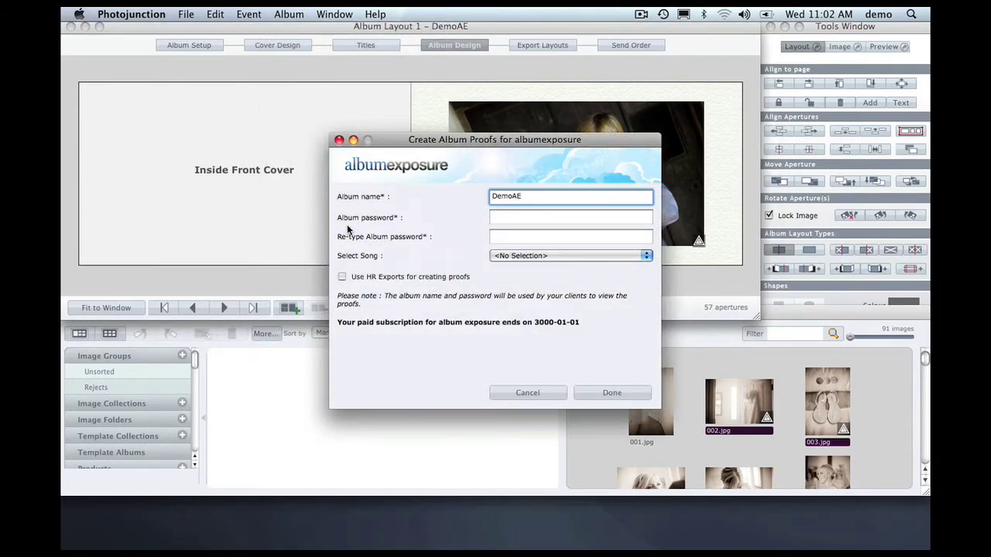
Name the proof album BandG, enter and confirm a client password, keep <No Selection> song, and create proofs
click(521, 196)
key(BackSpace)
key(BackSpace)
key(BackSpace)
key(BackSpace)
key(BackSpace)
key(BackSpace)
text(BandG)
click(570, 217)
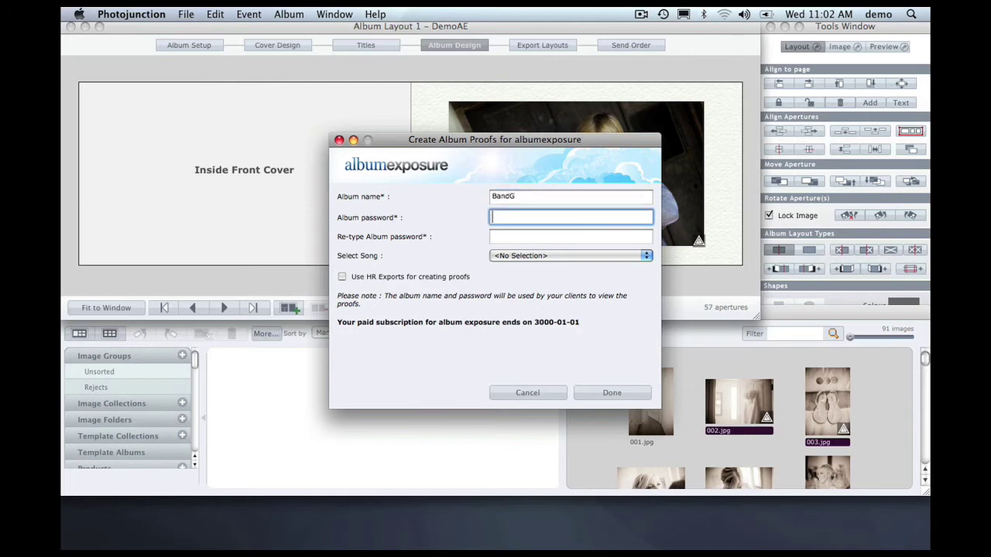
text(1234)
key(Tab)
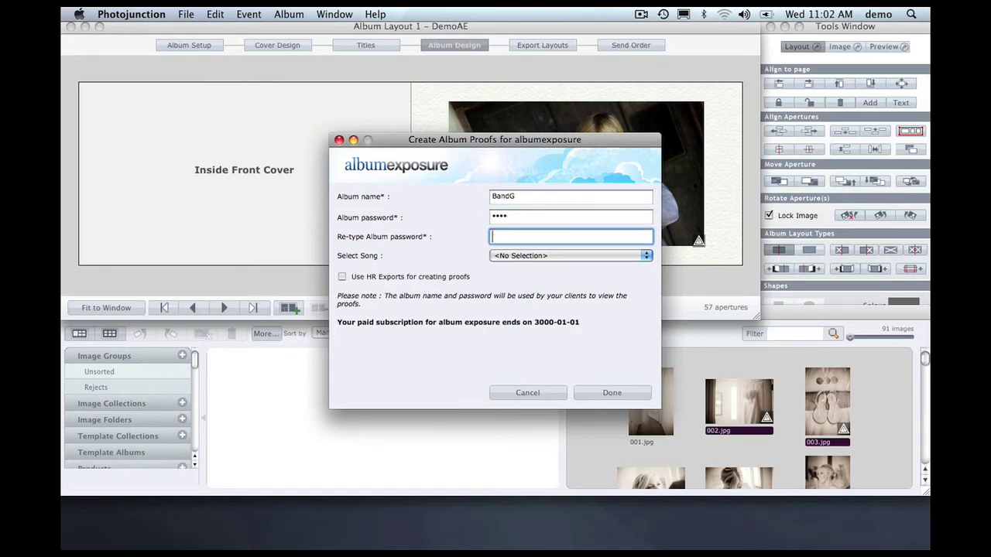
text(1234)
click(637, 256)
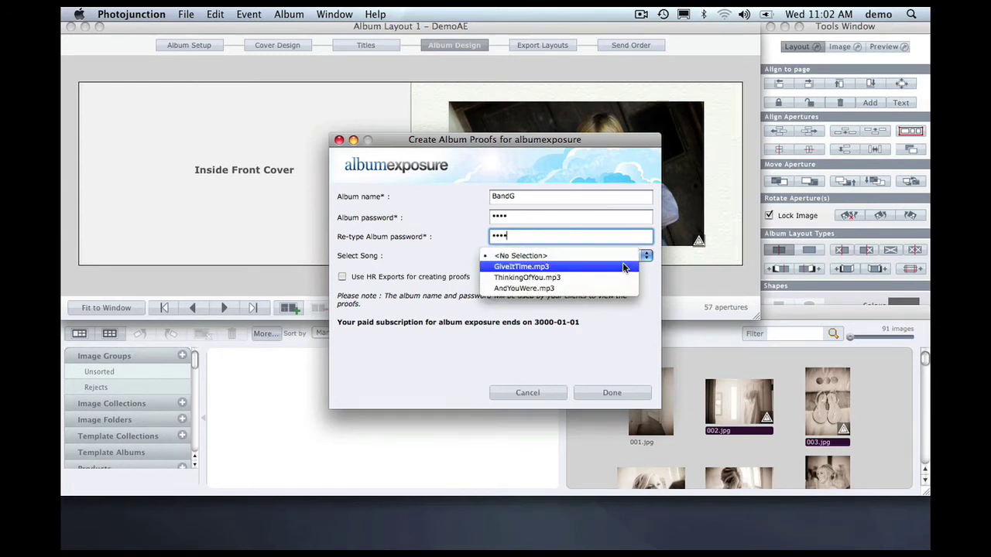
click(622, 254)
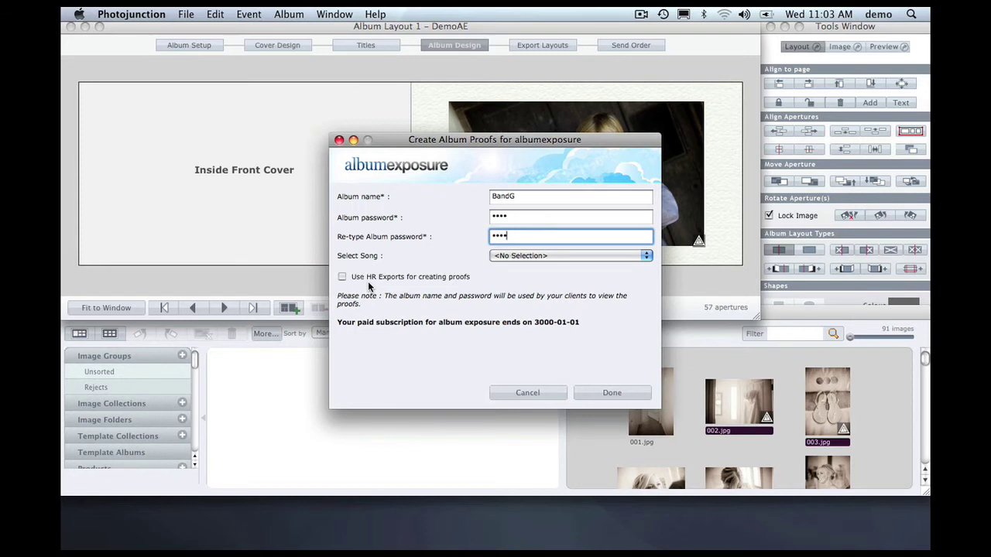
click(619, 392)
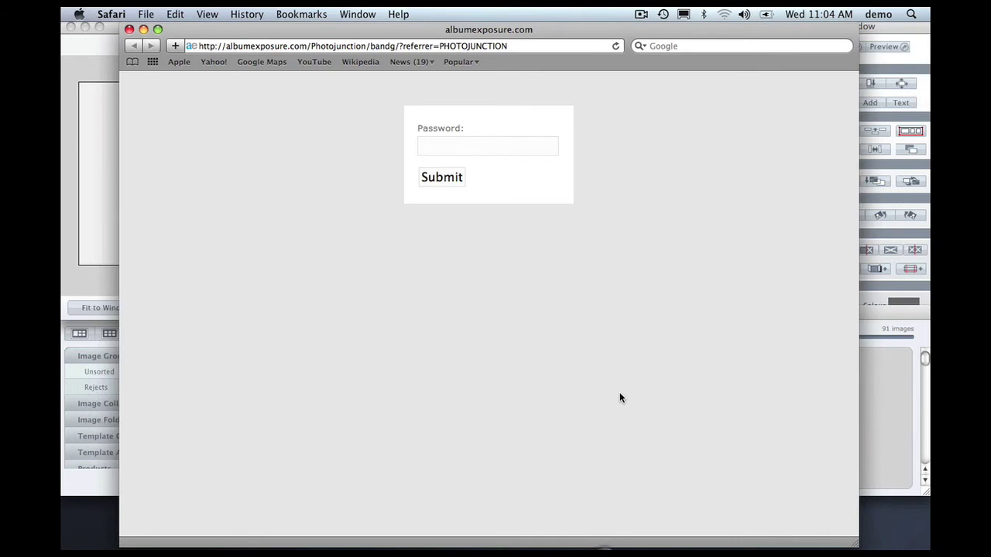
Switch from Safari back to Photojunction
key(super+Tab)
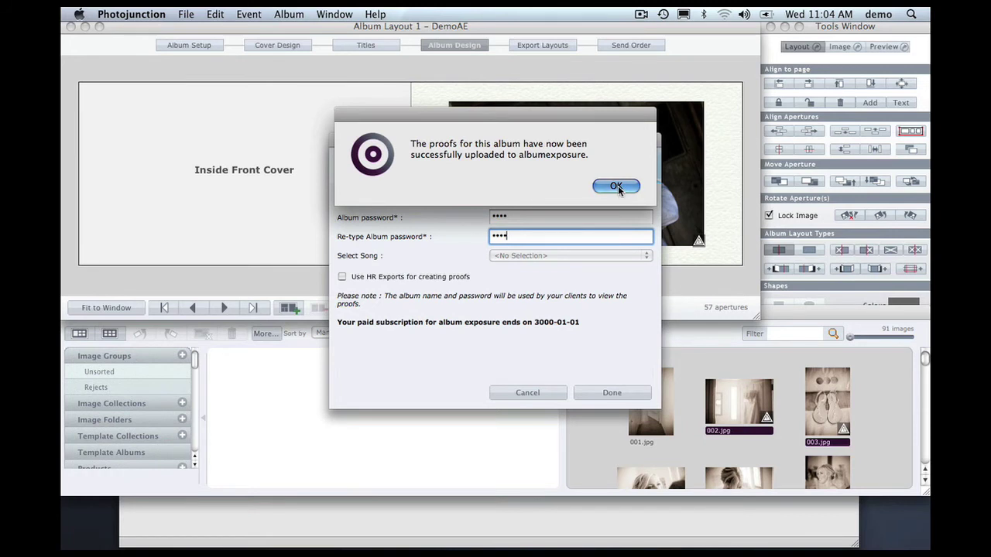
Dismiss the upload alert, close the DemoAE album with Don't Sync, and close the event window
click(618, 186)
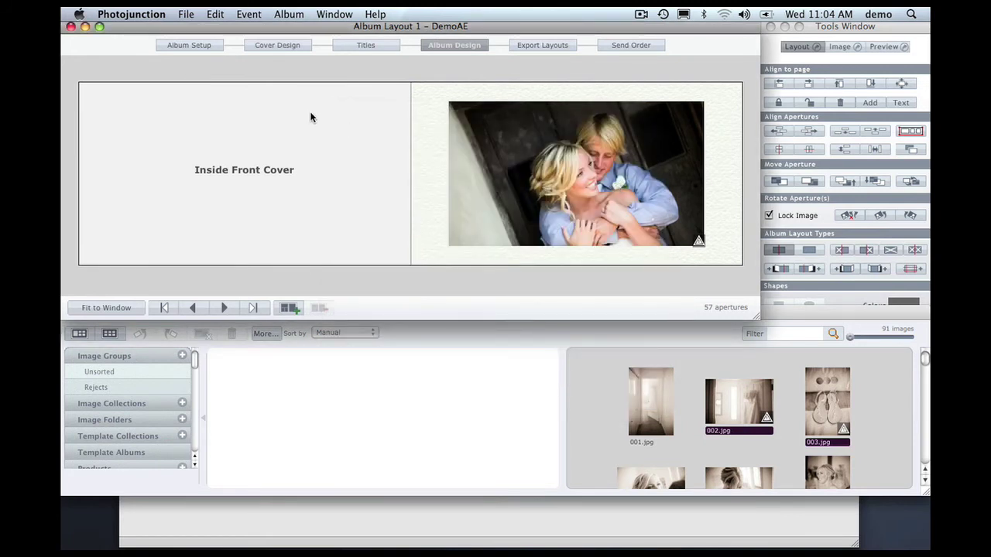
click(70, 27)
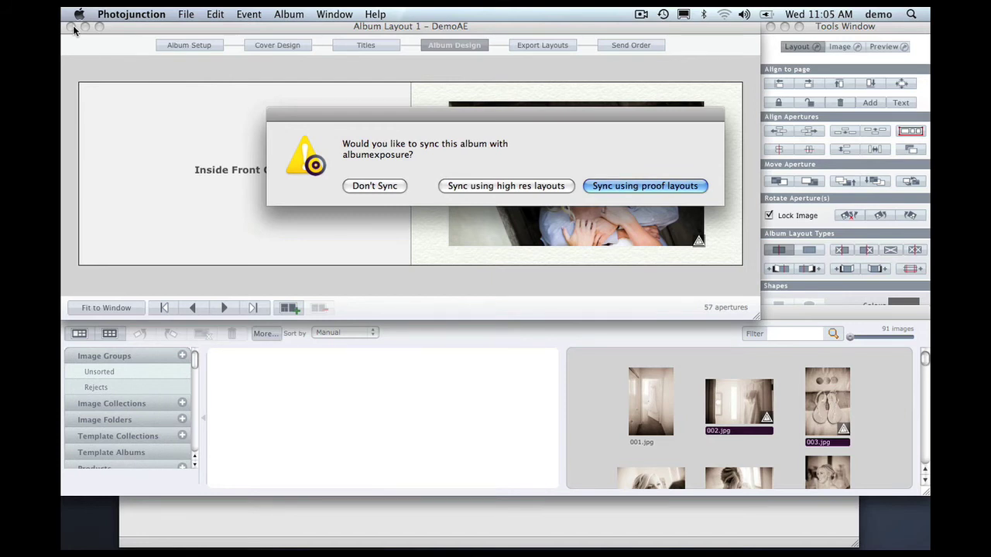
click(374, 187)
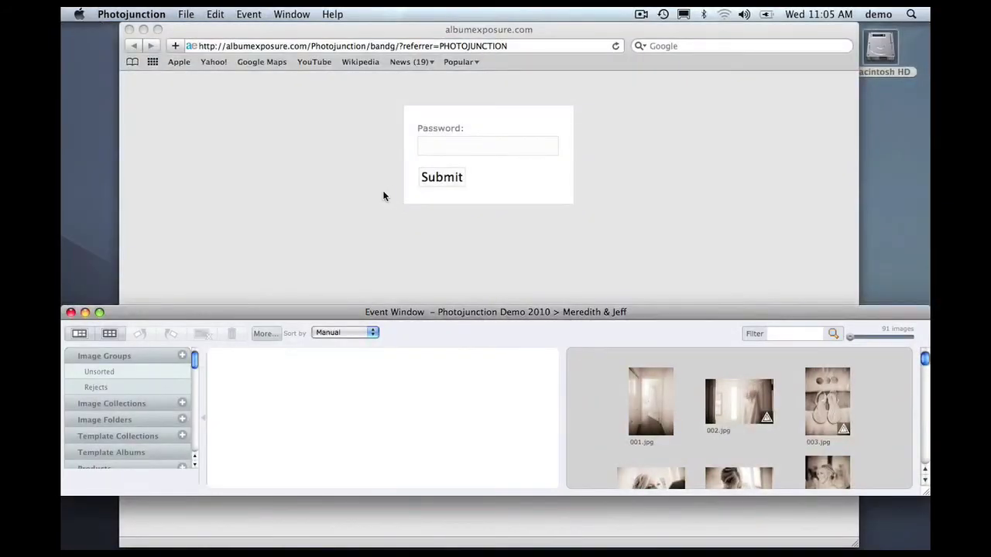
click(70, 312)
Switch to Safari and submit the album password on the albumexposure login page
key(super+q)
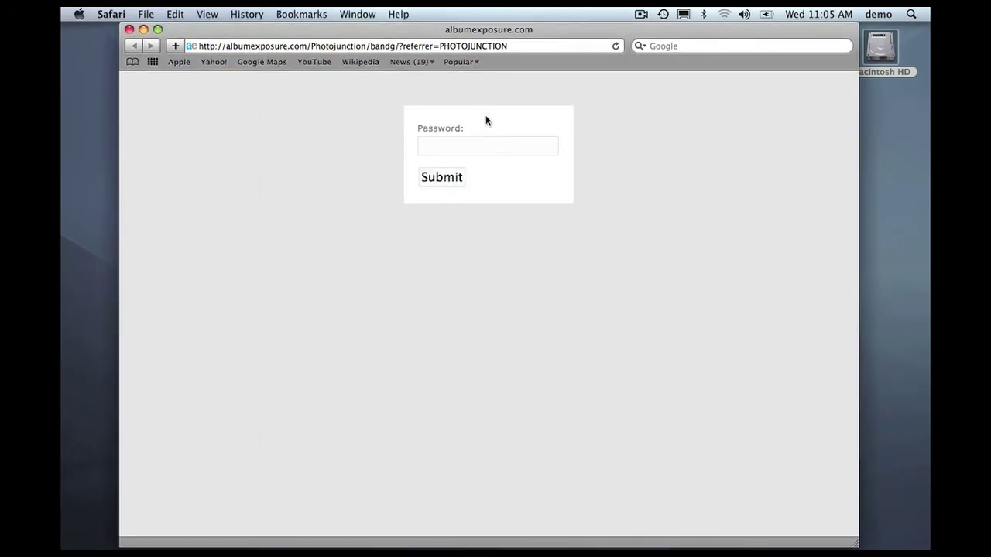
click(483, 151)
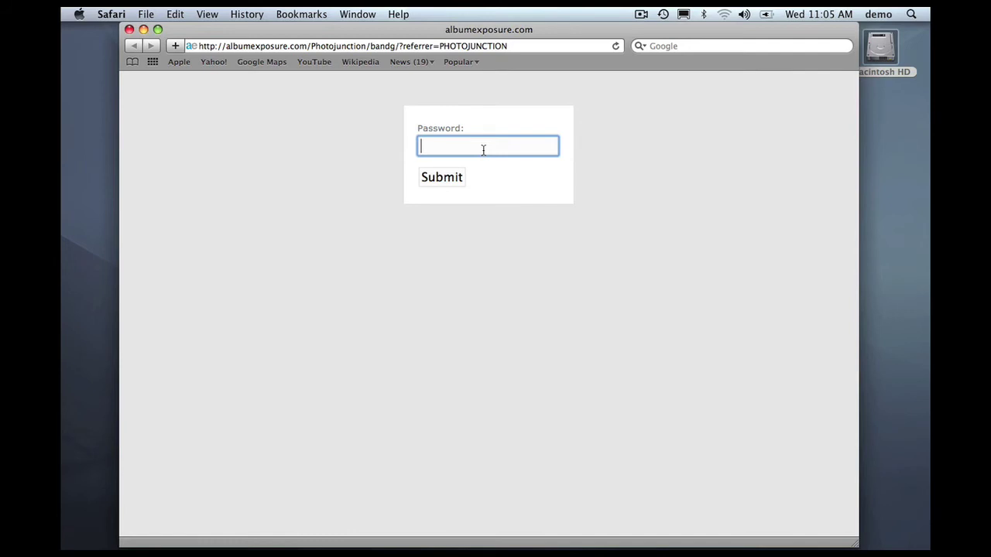
text(••••)
key(Return)
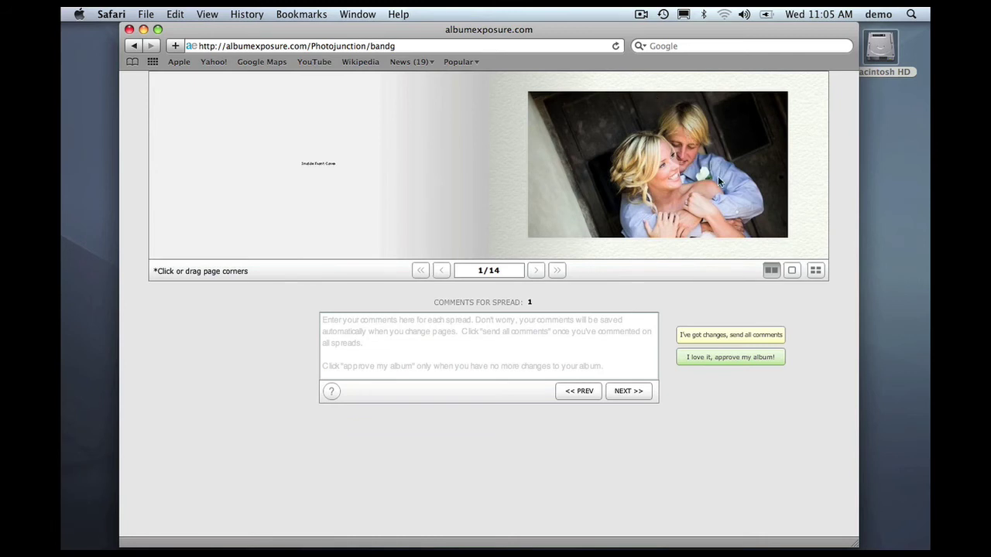
Page through the BandG proofs to spread 3, back to spread 2/14, and select its comments box
click(820, 255)
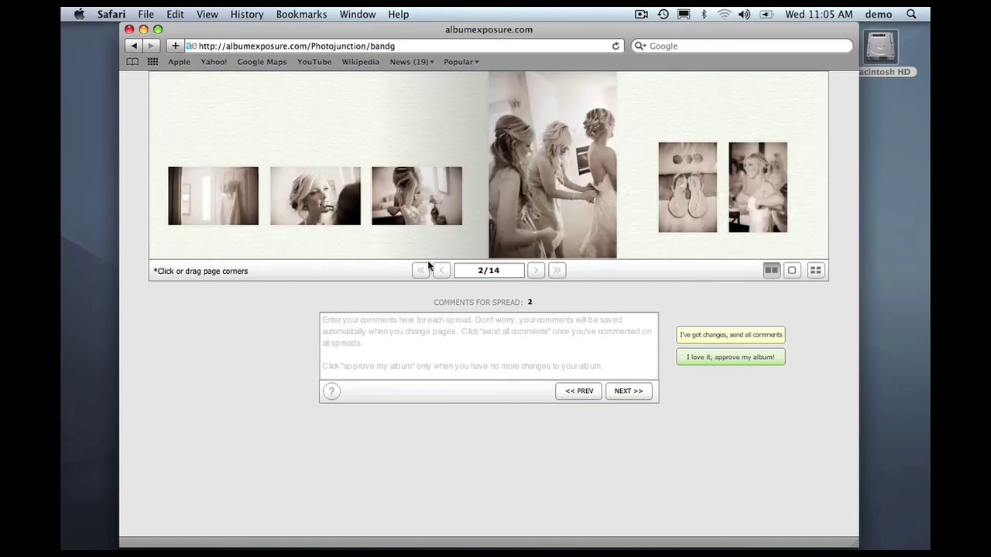
click(534, 277)
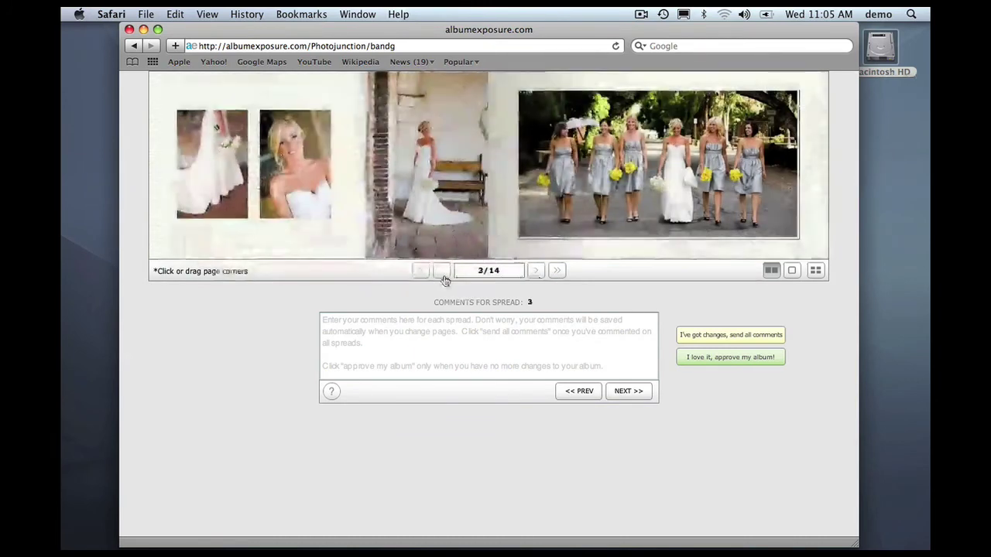
click(441, 271)
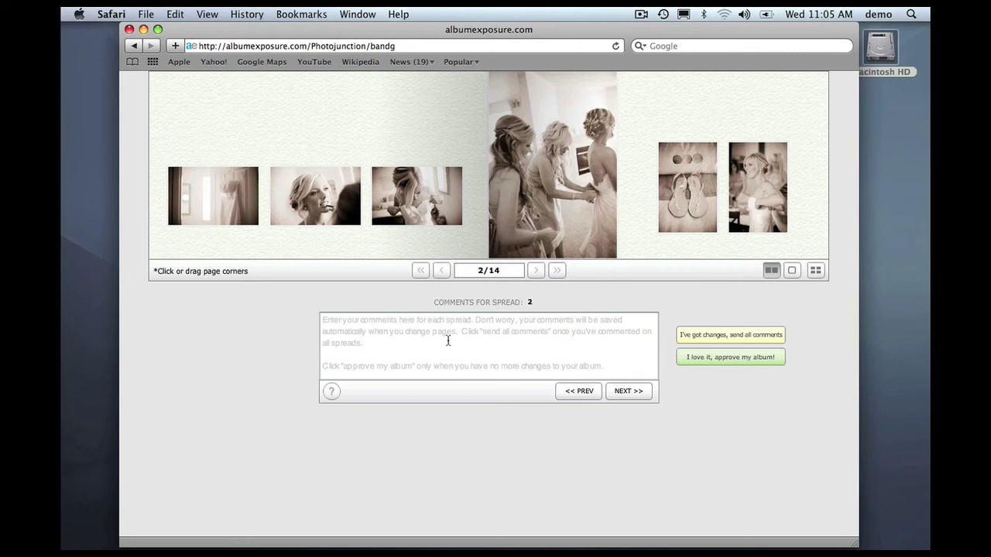
click(448, 341)
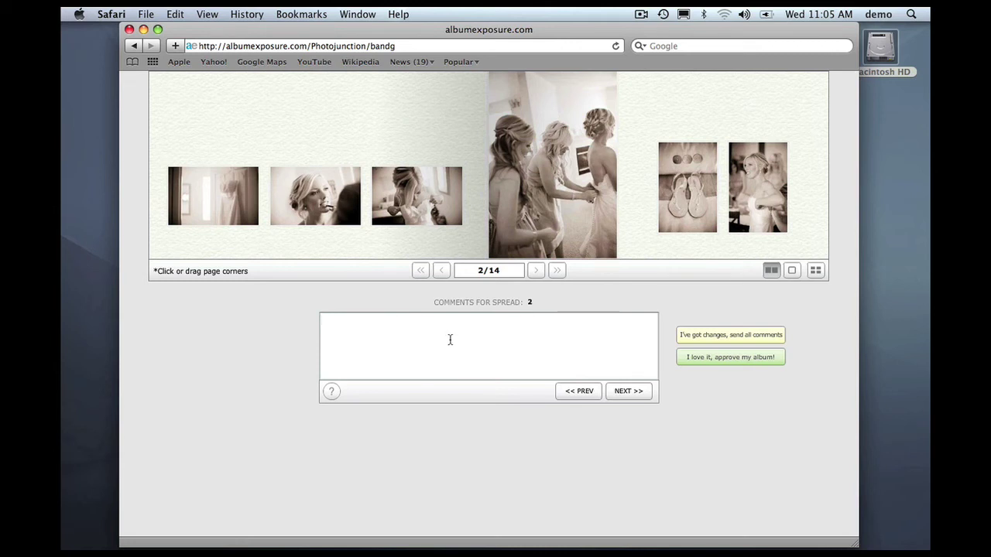
Comment 'this is lovely but...' on spread 2 and send all comments
text(this is lovely but...)
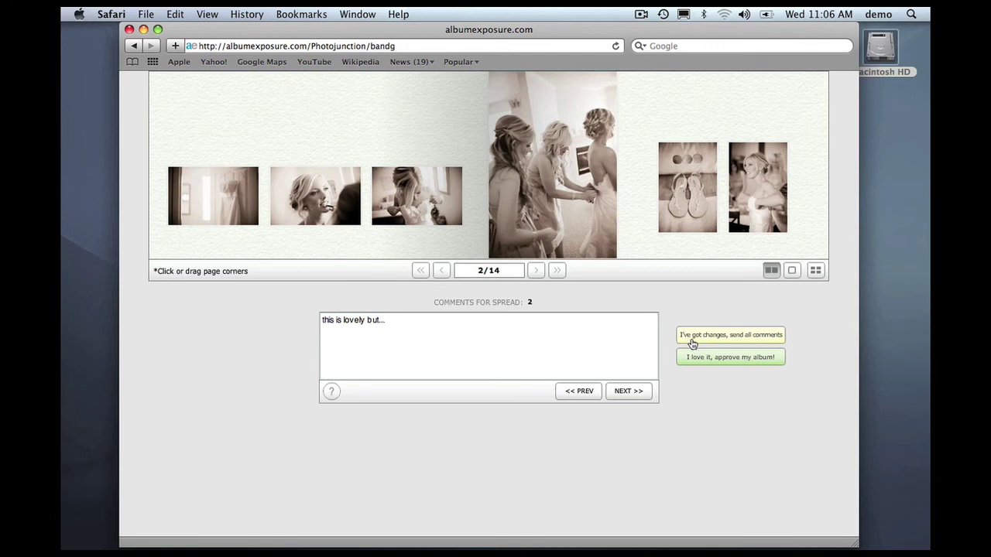
click(692, 343)
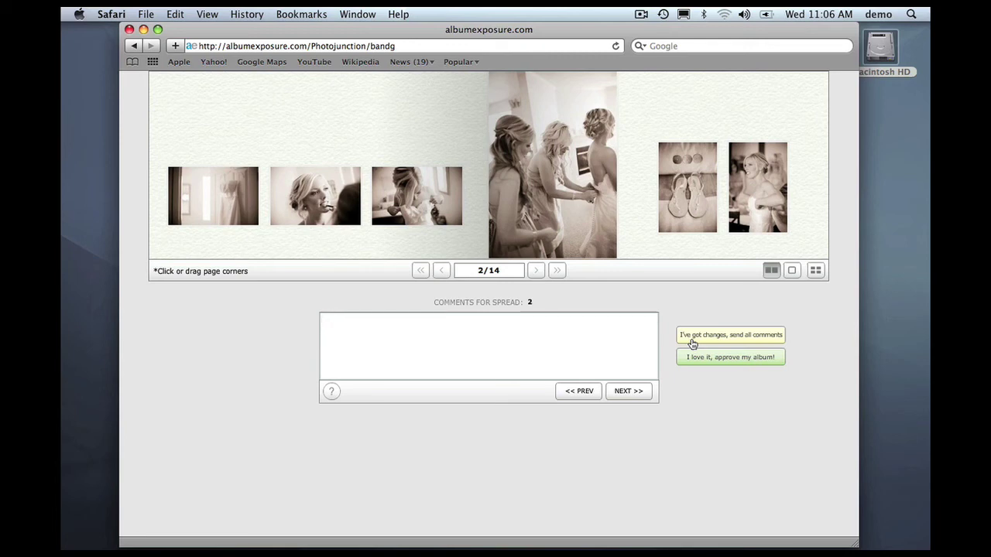
Close Safari, reopen DemoAE from Recent, and advance to Album Layout 2 showing the ae comment marker
click(128, 31)
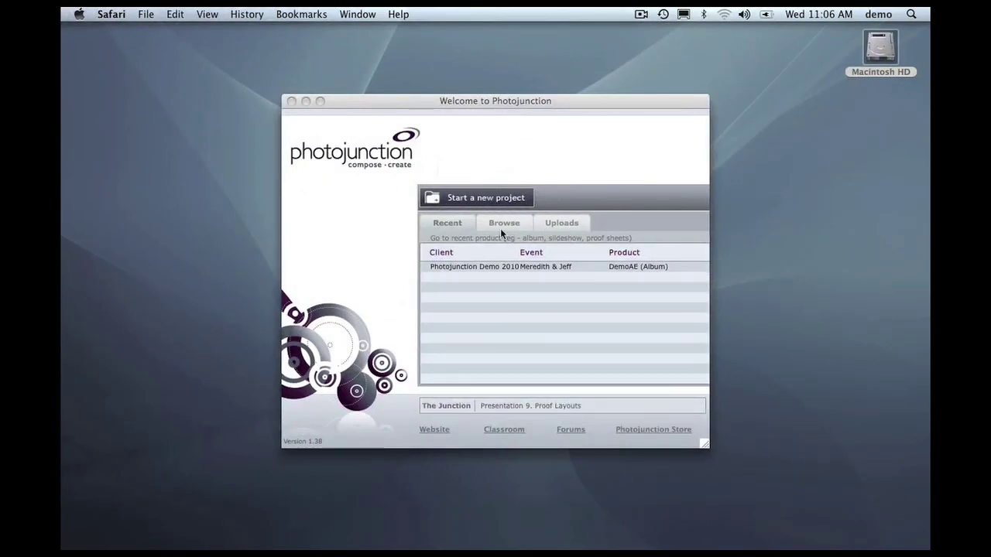
double_click(541, 266)
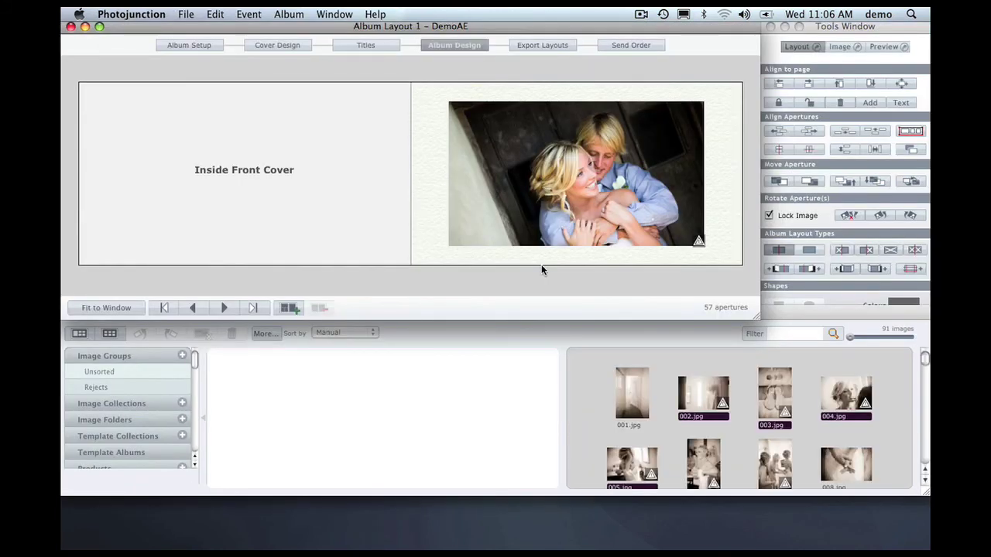
click(223, 307)
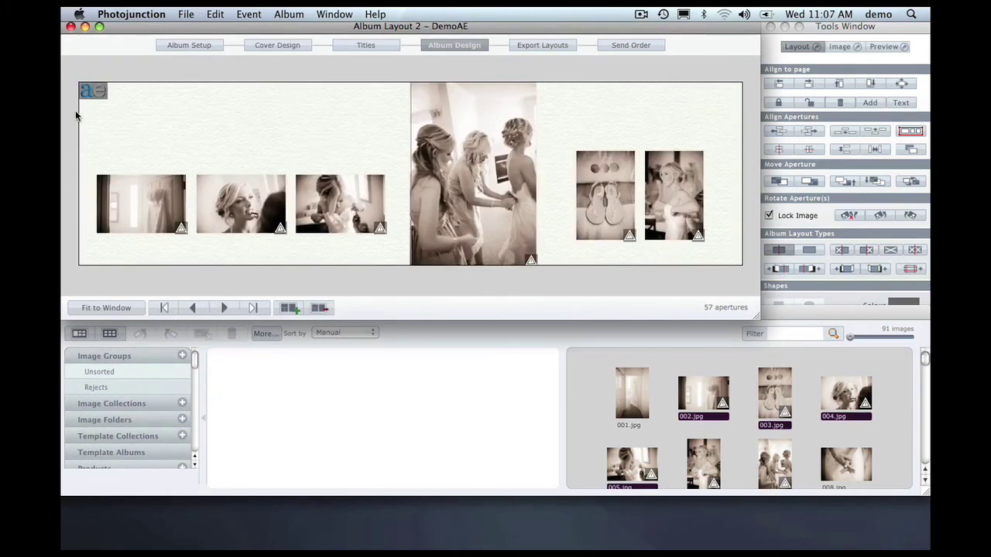
mouse_move(90, 94)
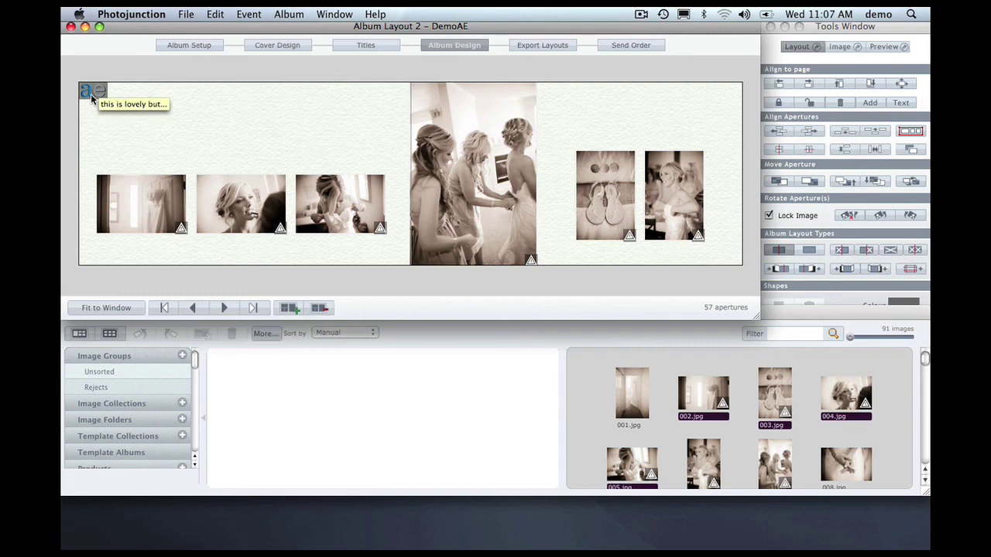